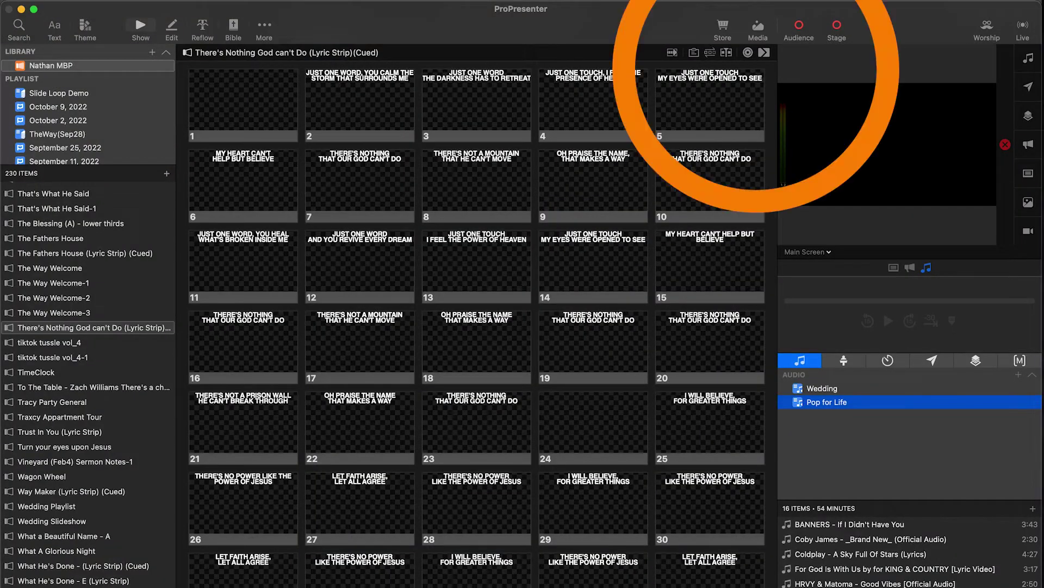
- Add a new media playlist in the Media bin and name it 'Young Adult Gatherings'
{"action": "left_click", "coordinate": [756, 33]}
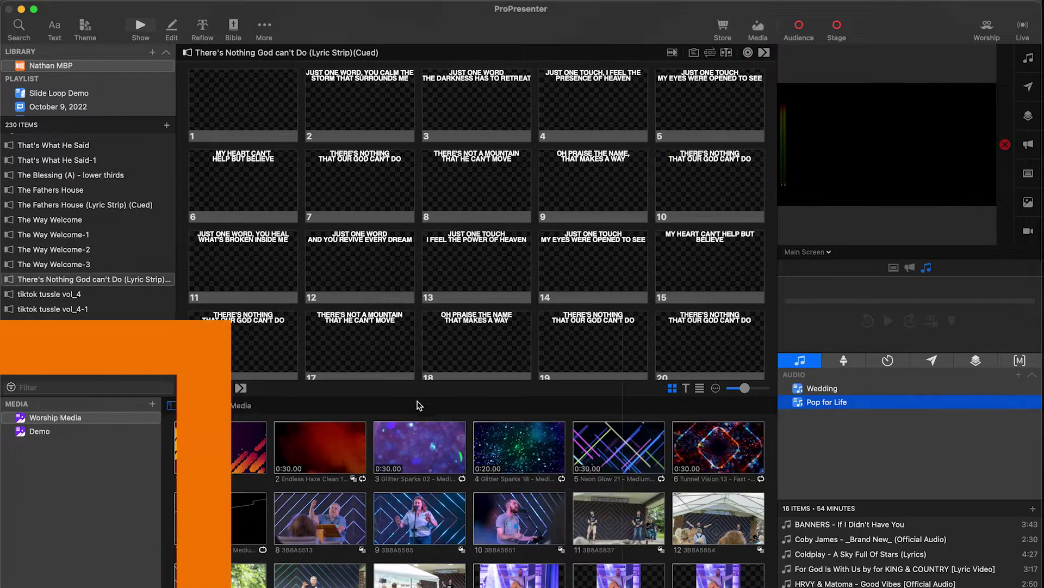
{"action": "left_click", "coordinate": [153, 404]}
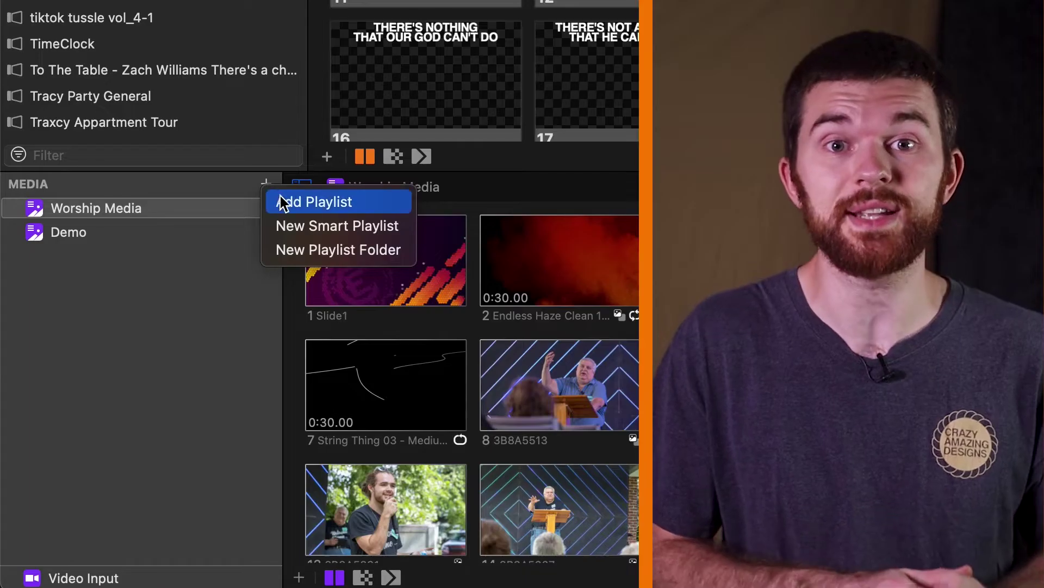
{"action": "left_click", "coordinate": [165, 414]}
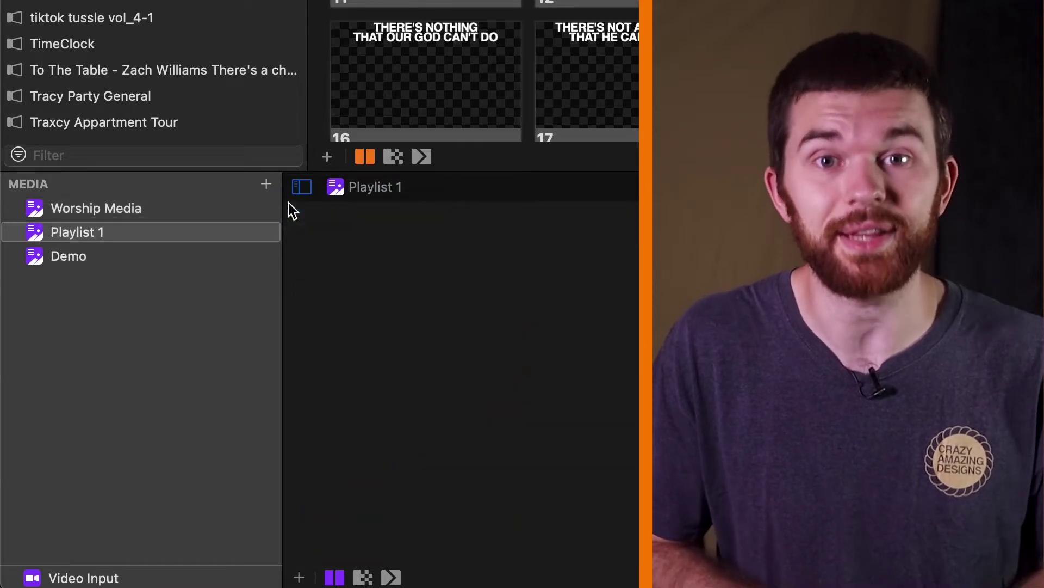
{"action": "key", "text": "Return"}
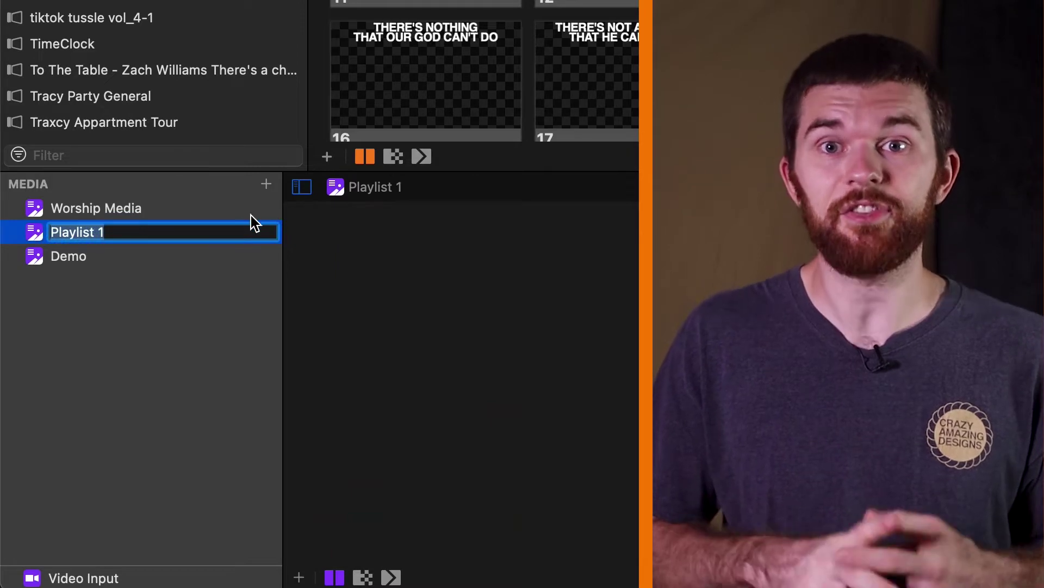
{"action": "type", "text": "Young "}
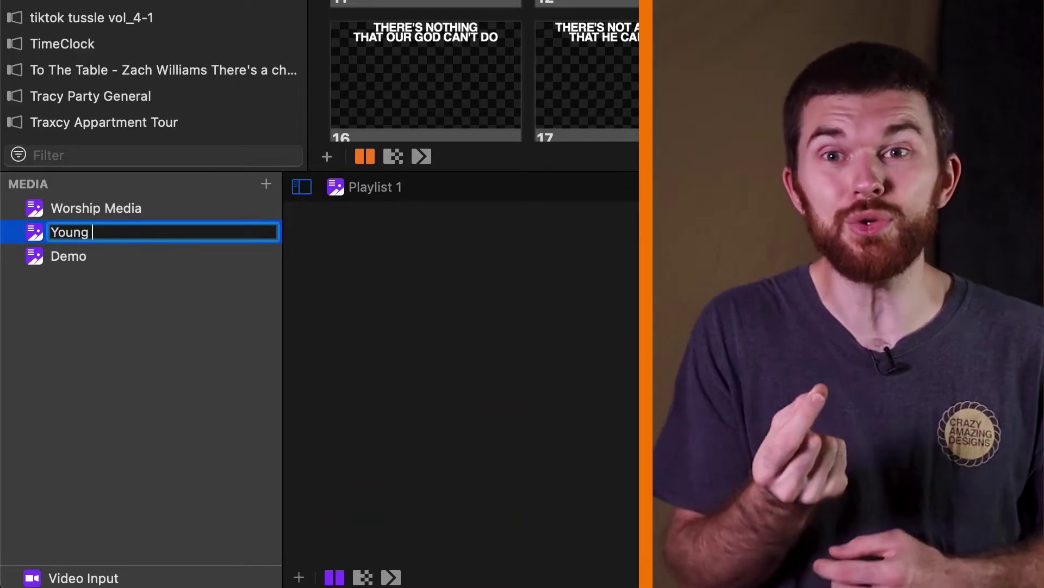
{"action": "type", "text": "Adult Gatherin"}
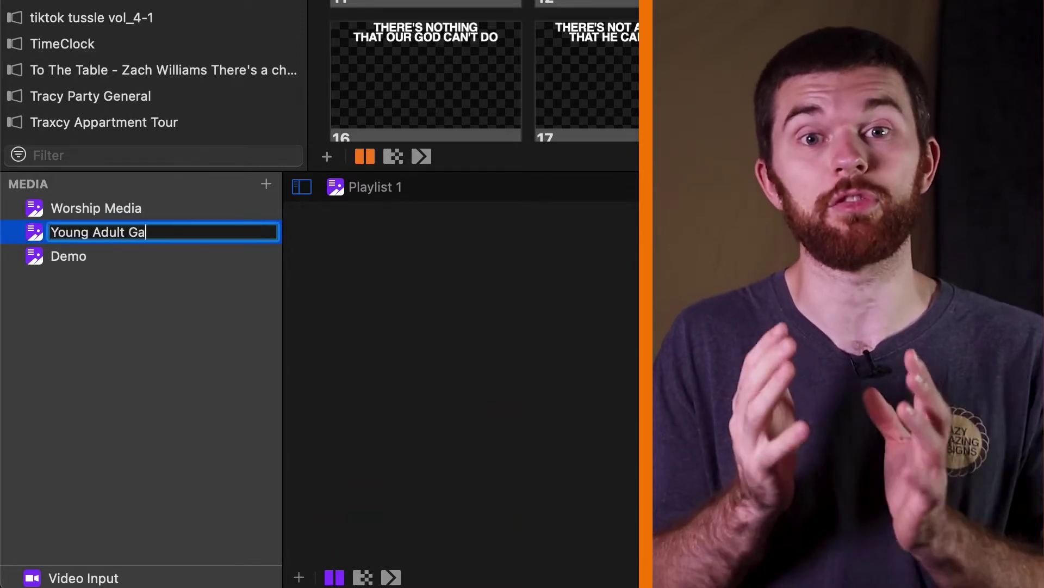
{"action": "type", "text": "gs"}
{"action": "key", "text": "Return"}
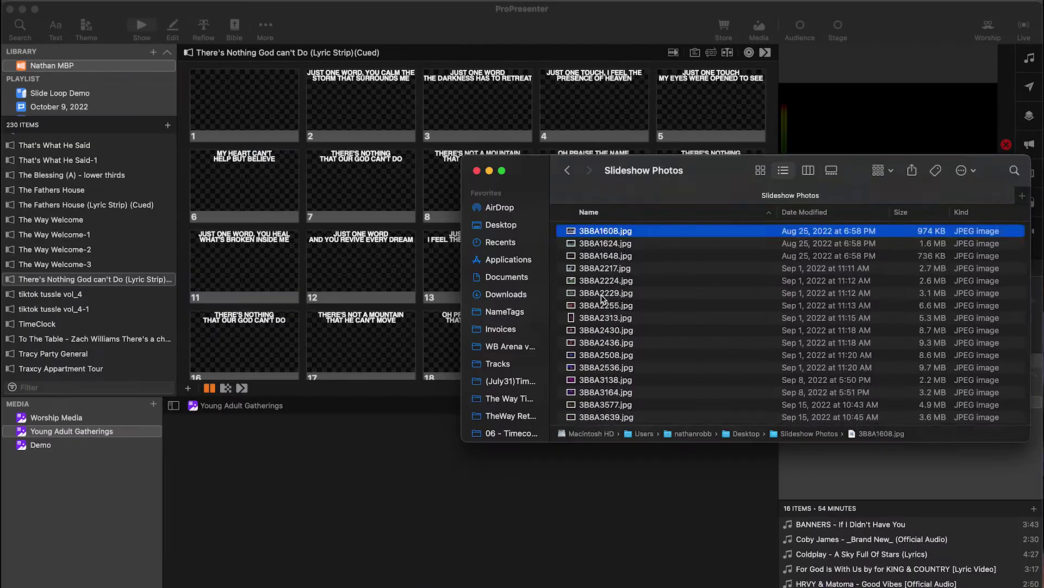
- Drag all the Slideshow Photos JPEGs from Finder into the Young Adult Gatherings playlist
{"action": "scroll", "coordinate": [606, 403], "scroll_direction": "down", "scroll_amount": 5}
{"action": "left_click", "coordinate": [606, 409], "text": "shift"}
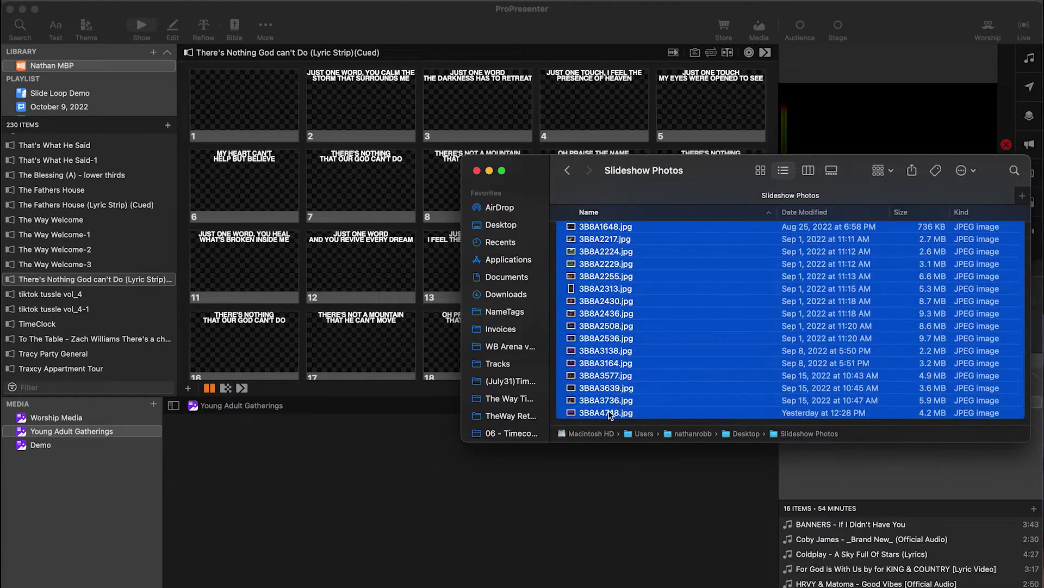
{"action": "left_click_drag", "start_coordinate": [605, 409], "coordinate": [409, 479]}
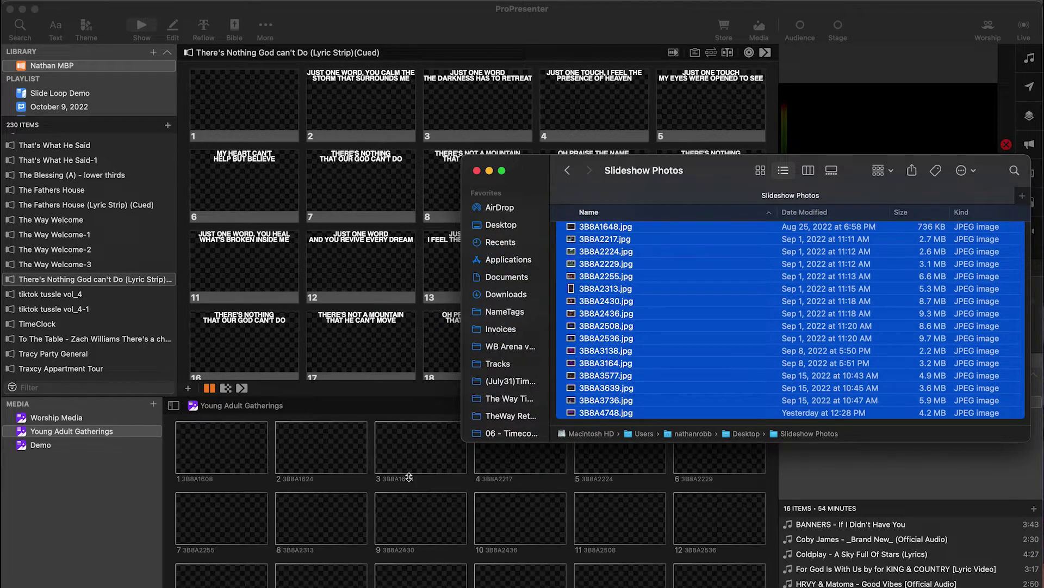
{"action": "left_click", "coordinate": [176, 449]}
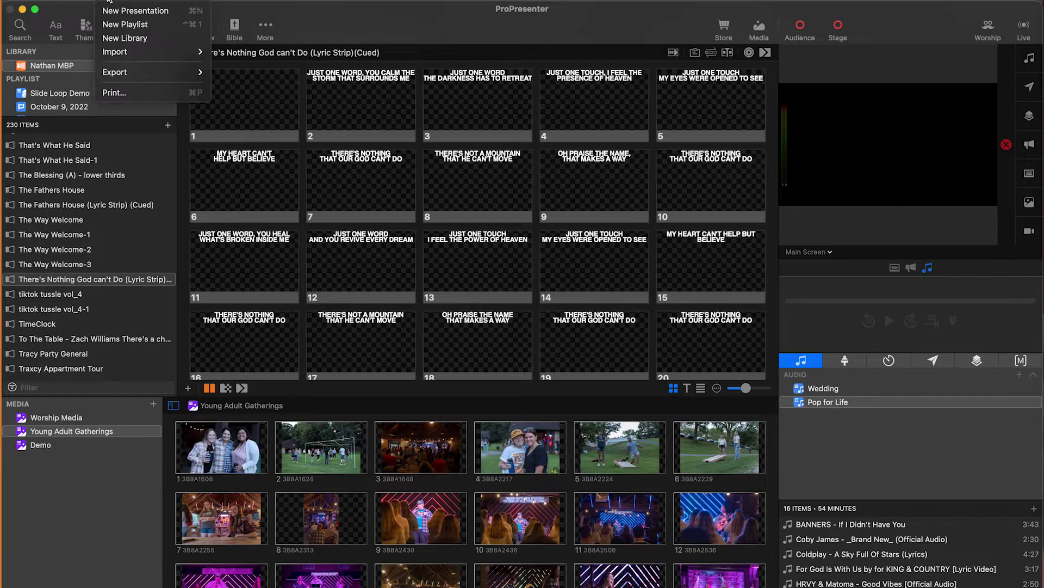
- Start a new presentation named 'Photos Loop (Young Adults)'
{"action": "left_click", "coordinate": [112, 10]}
{"action": "type", "text": "Ph"}
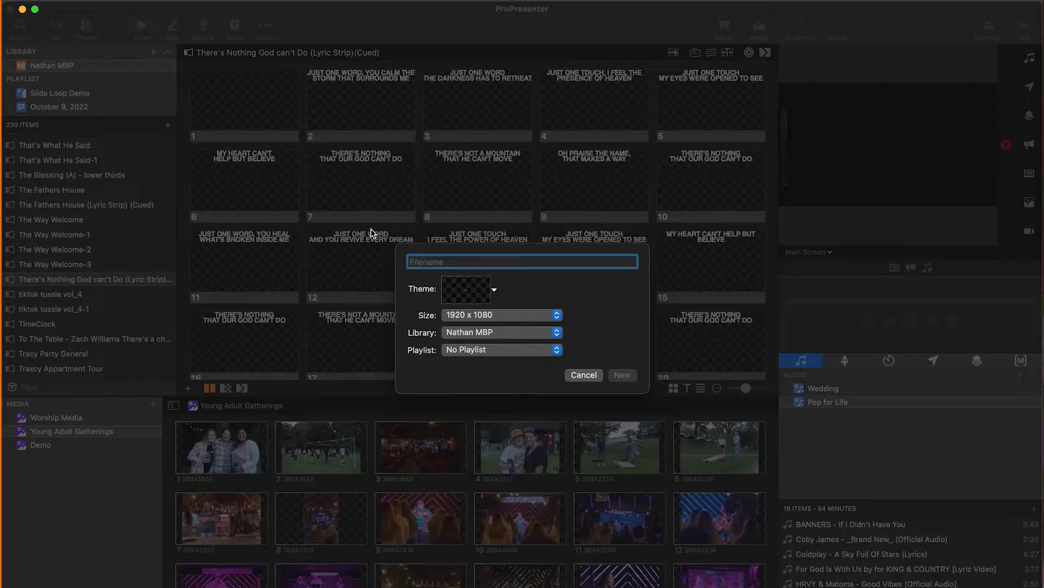
{"action": "type", "text": "otos Loop (Young Adults)"}
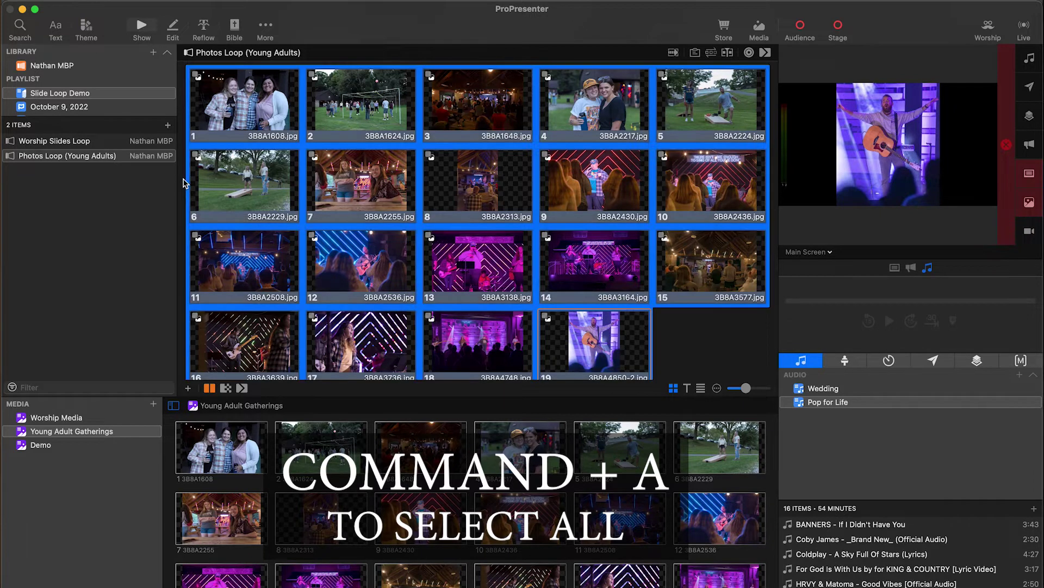
- Give all slides a 2-second Go to Next Timer and start playback from slide 1
{"action": "right_click", "coordinate": [249, 192]}
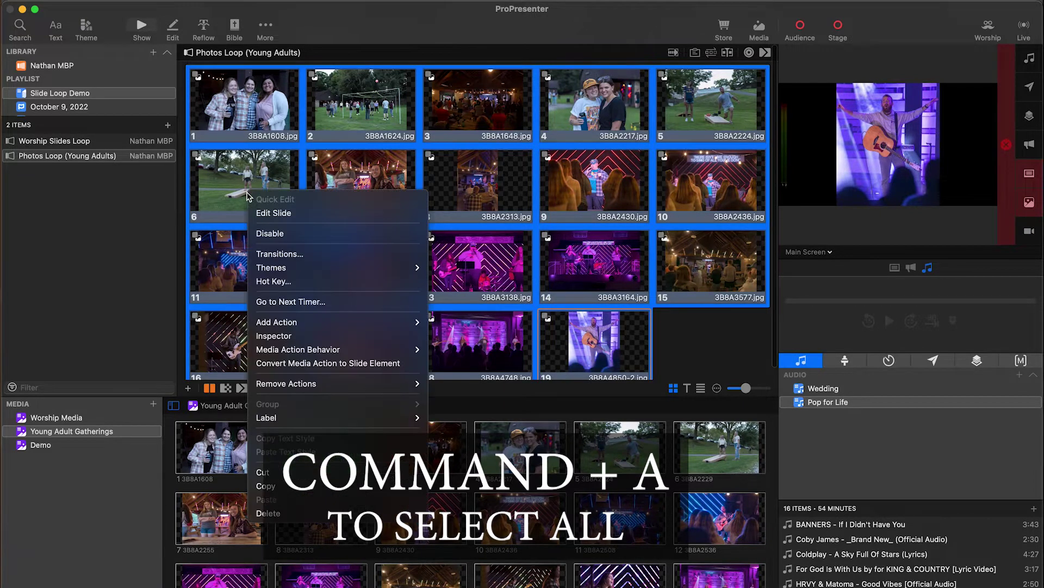
{"action": "left_click", "coordinate": [311, 302]}
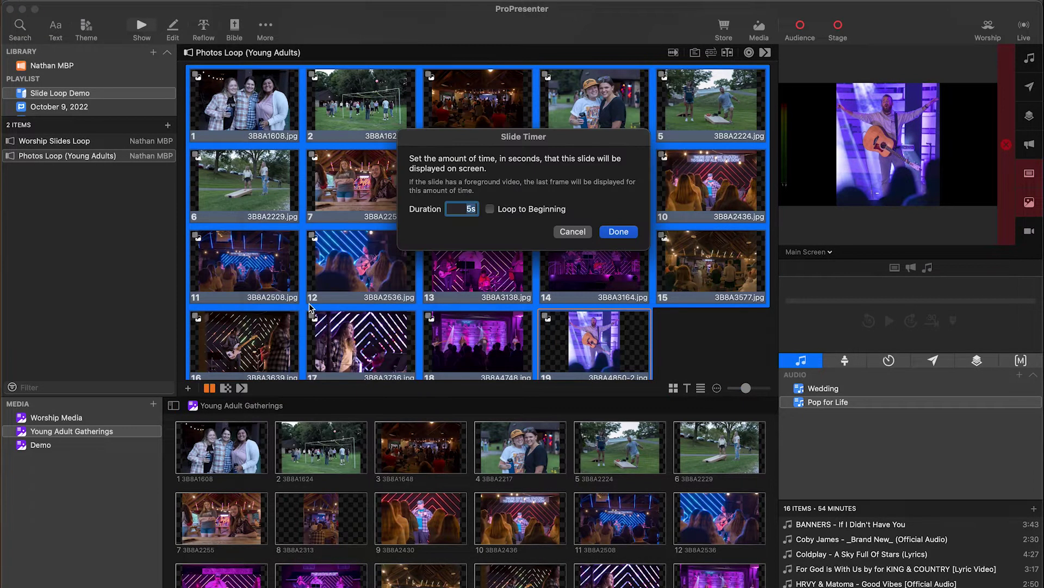
{"action": "type", "text": "2"}
{"action": "left_click", "coordinate": [608, 234]}
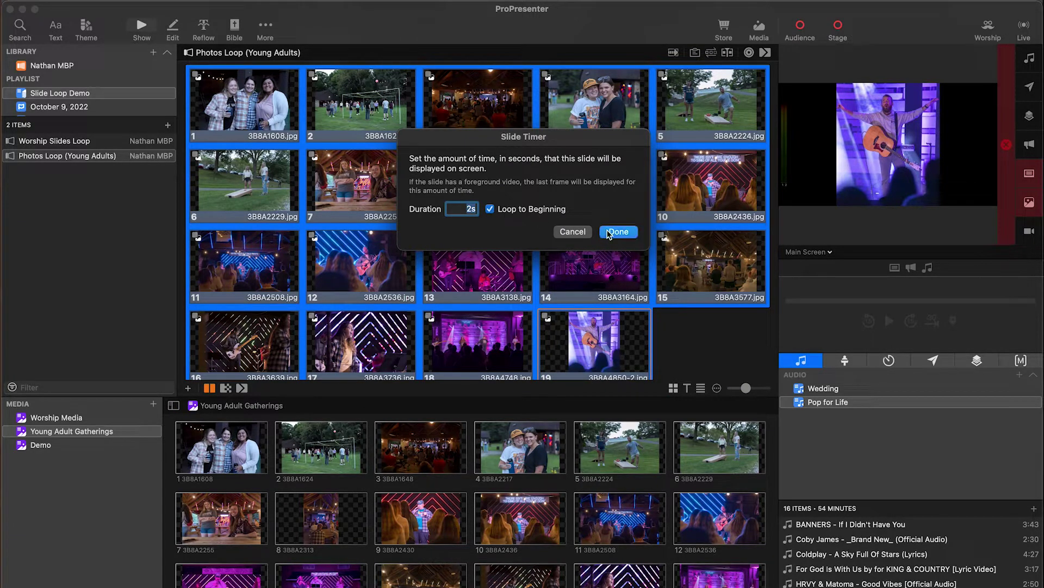
{"action": "left_click", "coordinate": [666, 333]}
{"action": "left_click", "coordinate": [244, 93]}
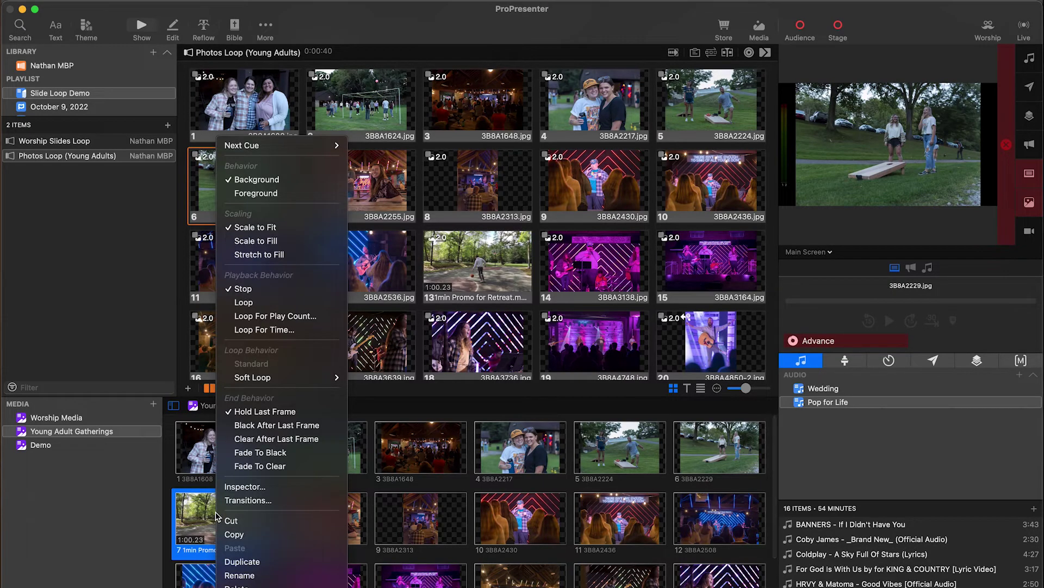
- Set the 1min Promo for Retreat video to Foreground and move its slide to position 13
{"action": "left_click", "coordinate": [288, 199]}
{"action": "left_click", "coordinate": [434, 265]}
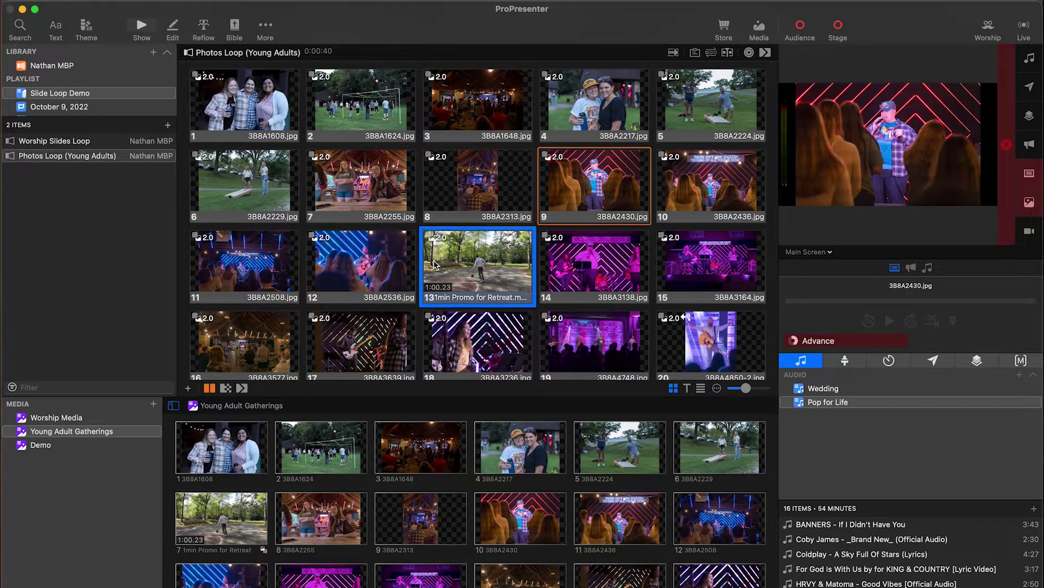
{"action": "mouse_move", "coordinate": [434, 265]}
{"action": "left_mouse_down"}
{"action": "mouse_move", "coordinate": [431, 375]}
{"action": "mouse_move", "coordinate": [423, 280]}
{"action": "left_mouse_up"}
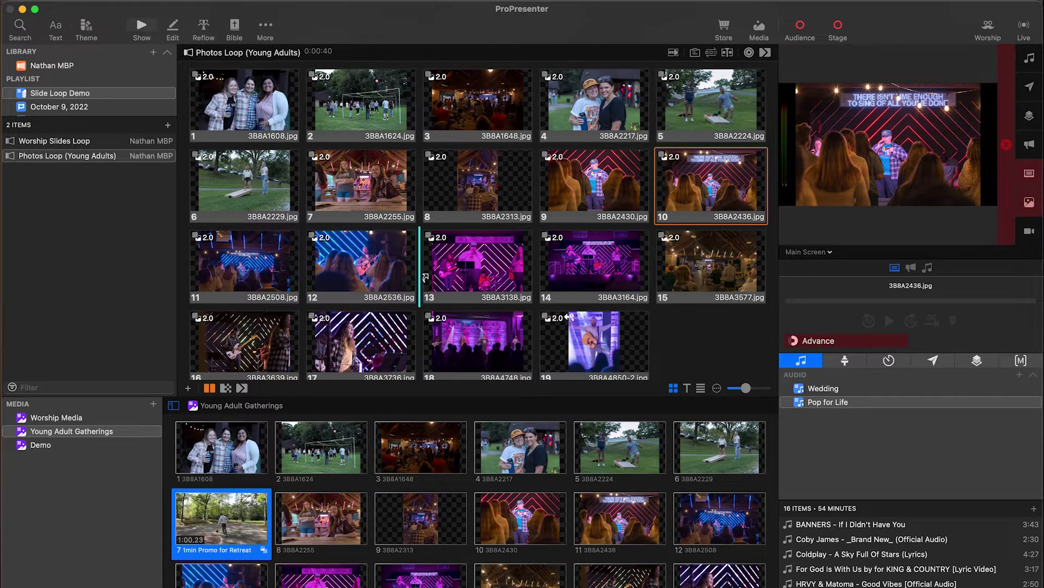
- Set the promo video slide's Go to Next Timer to 0 seconds
{"action": "right_click", "coordinate": [471, 266]}
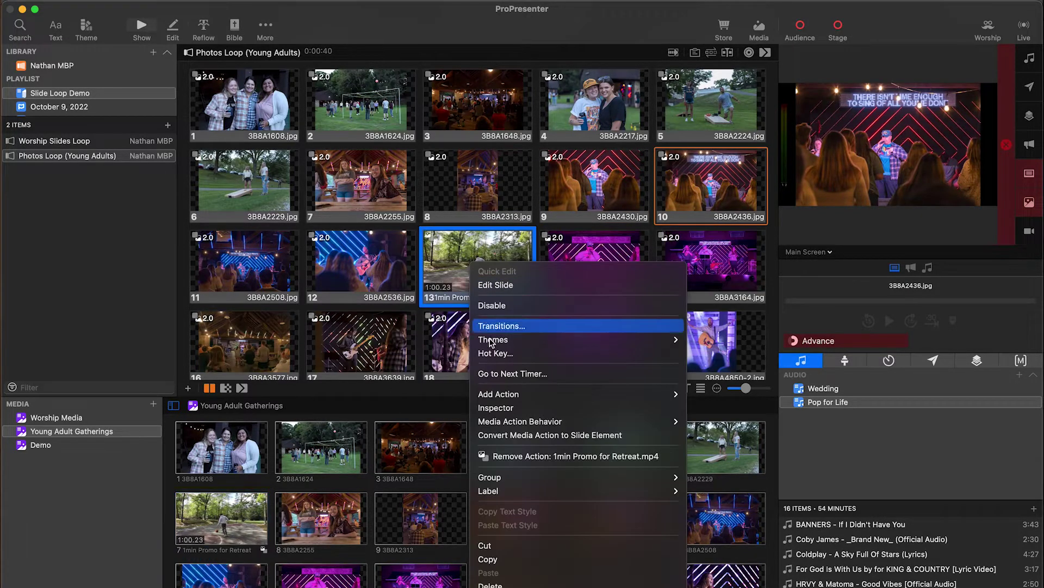
{"action": "left_click", "coordinate": [508, 375]}
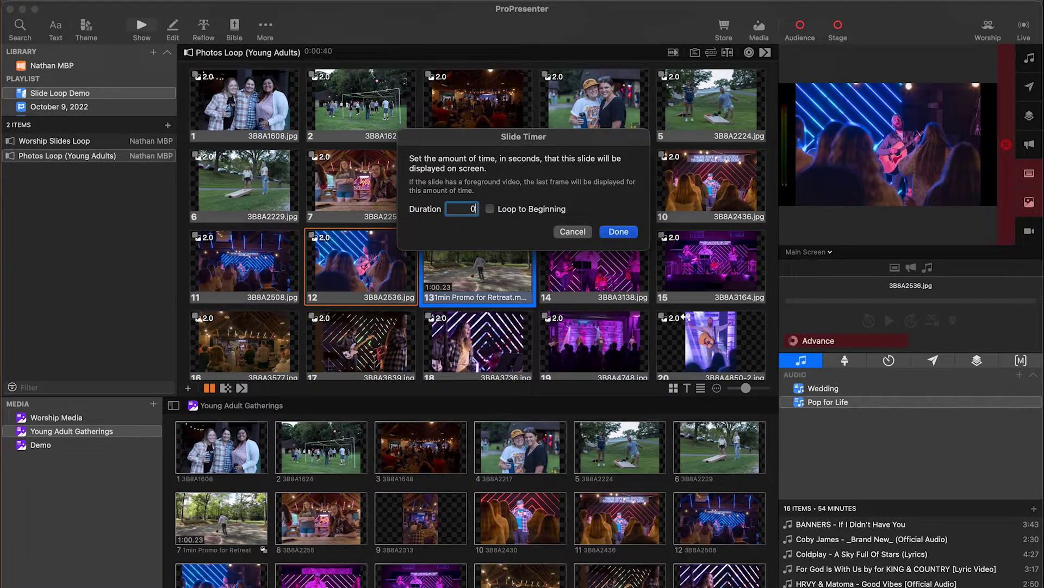
{"action": "left_click", "coordinate": [611, 235]}
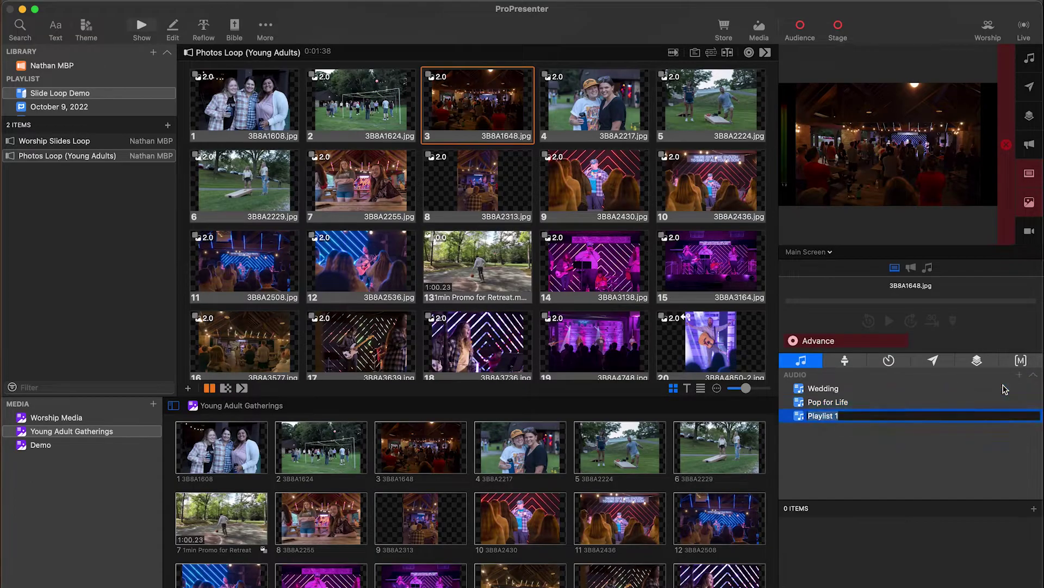
- Name the new audio playlist 'Funerals' and drag three mp3 songs into it
{"action": "type", "text": "Fun"}
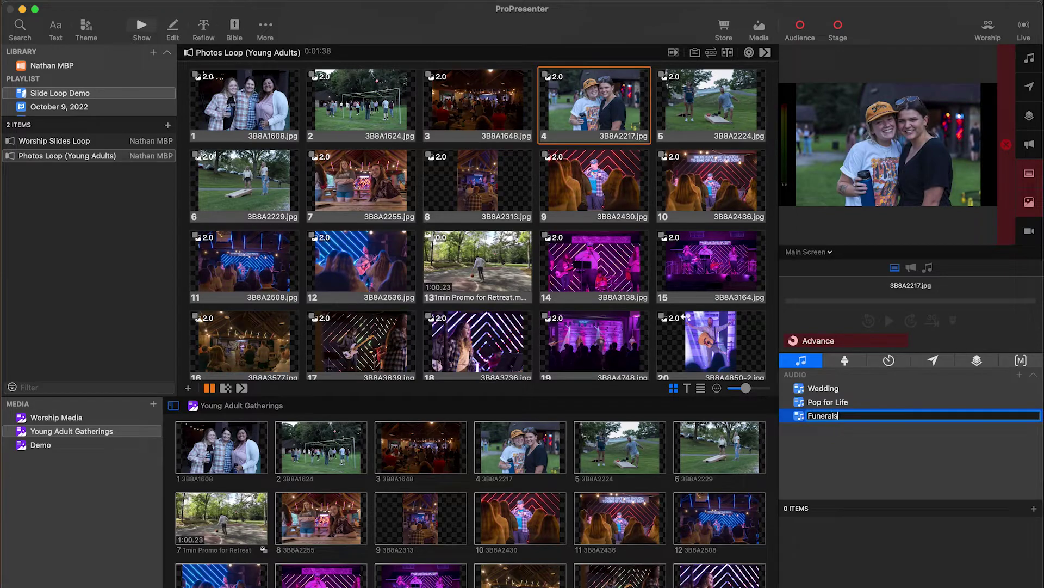
{"action": "type", "text": "erals"}
{"action": "key", "text": "Return"}
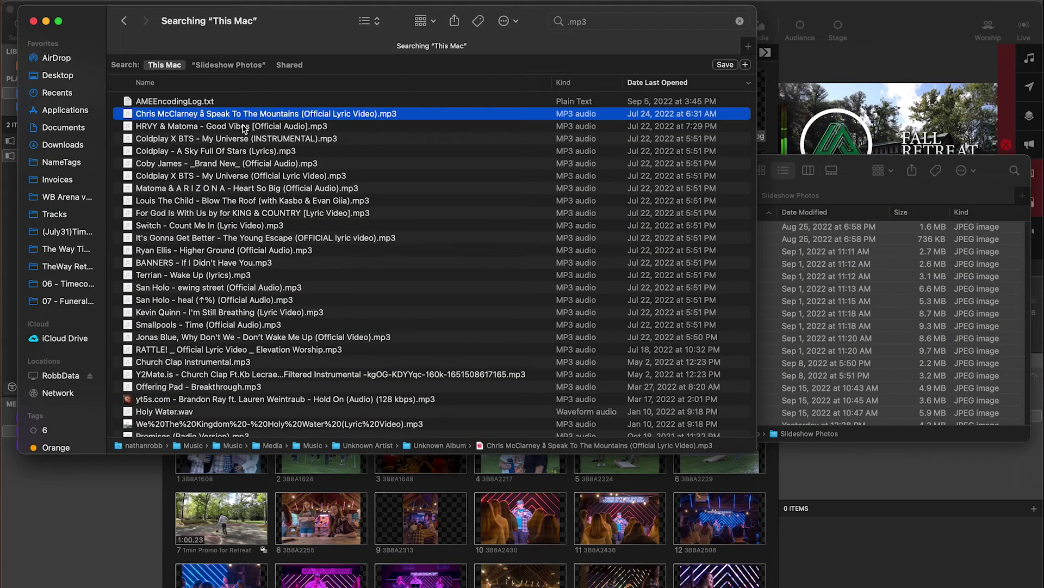
{"action": "left_click", "coordinate": [242, 137], "text": "shift"}
{"action": "left_click_drag", "start_coordinate": [222, 140], "coordinate": [846, 544]}
{"action": "left_click", "coordinate": [863, 576]}
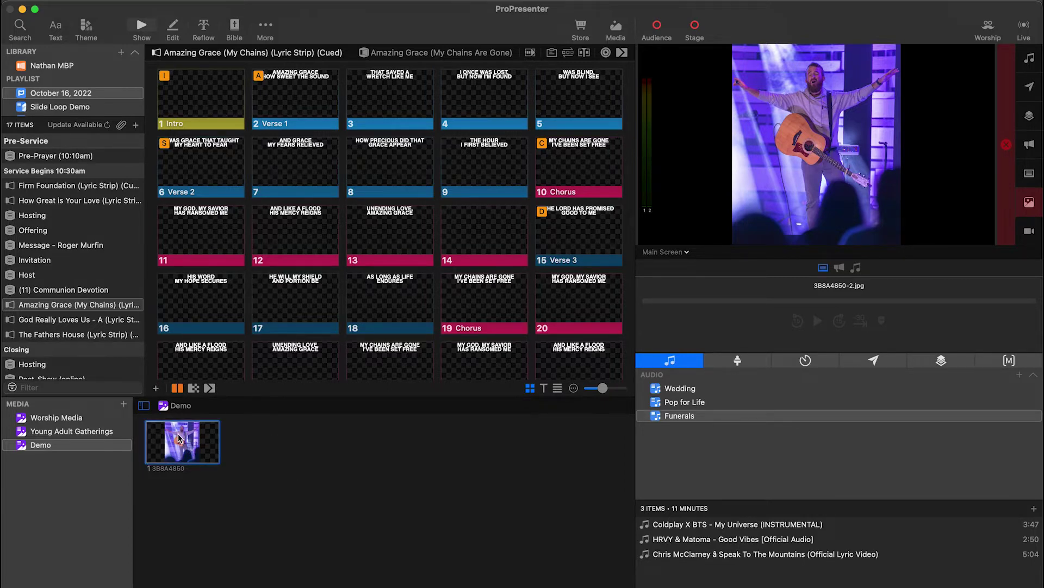
- Duplicate photo 3B8A4850, set the copy to Scale to Fill, and send it live
{"action": "left_click", "coordinate": [211, 460]}
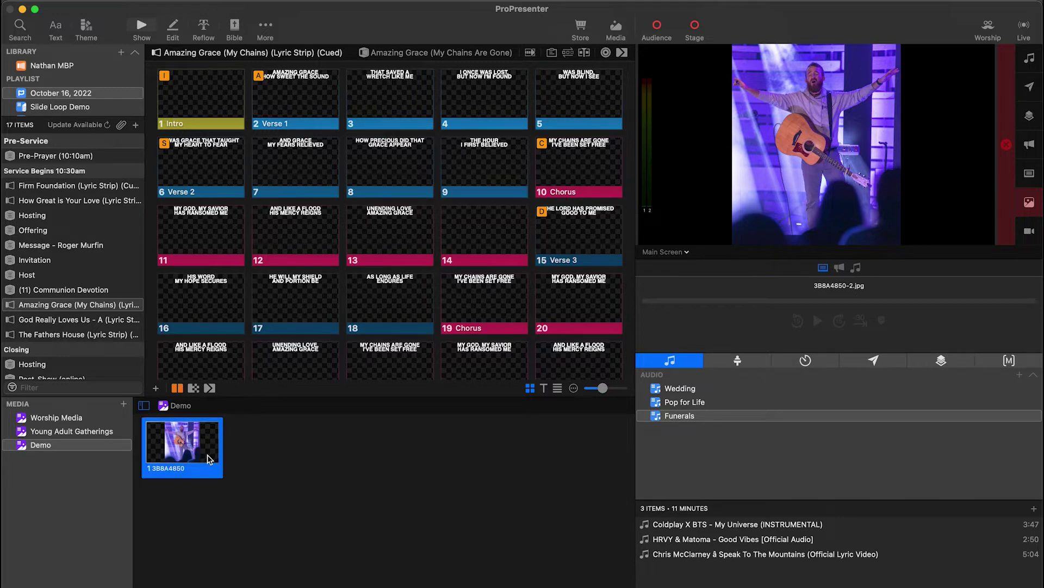
{"action": "key", "text": "super+d"}
{"action": "right_click", "coordinate": [257, 450]}
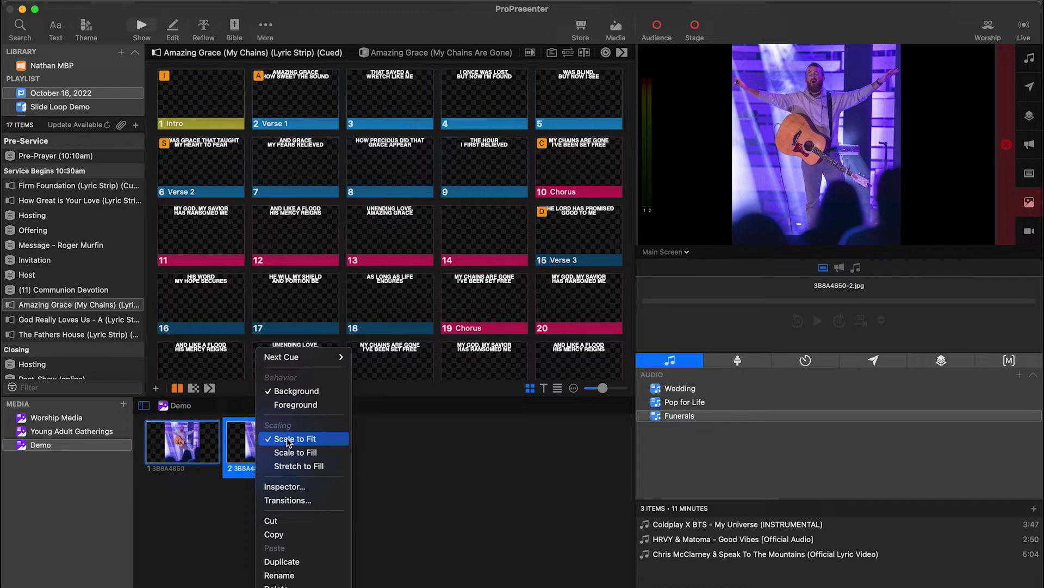
{"action": "left_click", "coordinate": [296, 466]}
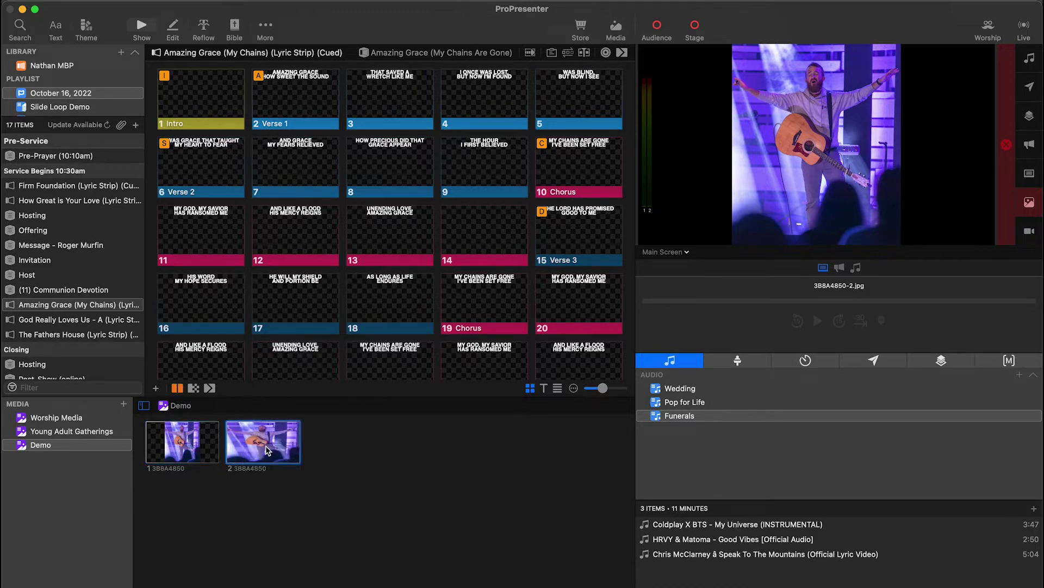
{"action": "left_click", "coordinate": [266, 450]}
- Make another Scale to Fill duplicate of the first Demo photo and send it live
{"action": "left_click", "coordinate": [187, 449]}
{"action": "key", "text": "super+d"}
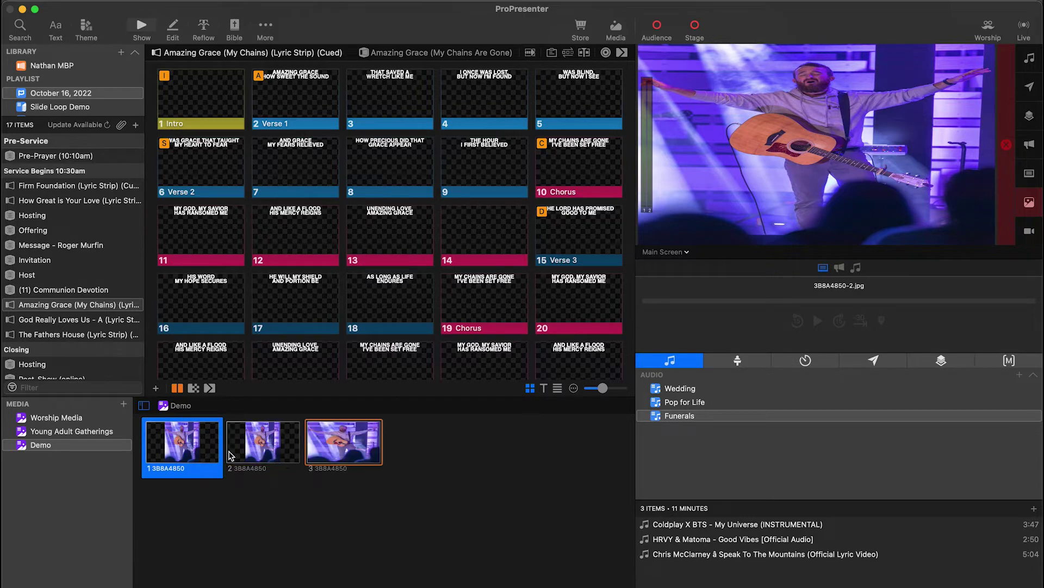
{"action": "right_click", "coordinate": [248, 449]}
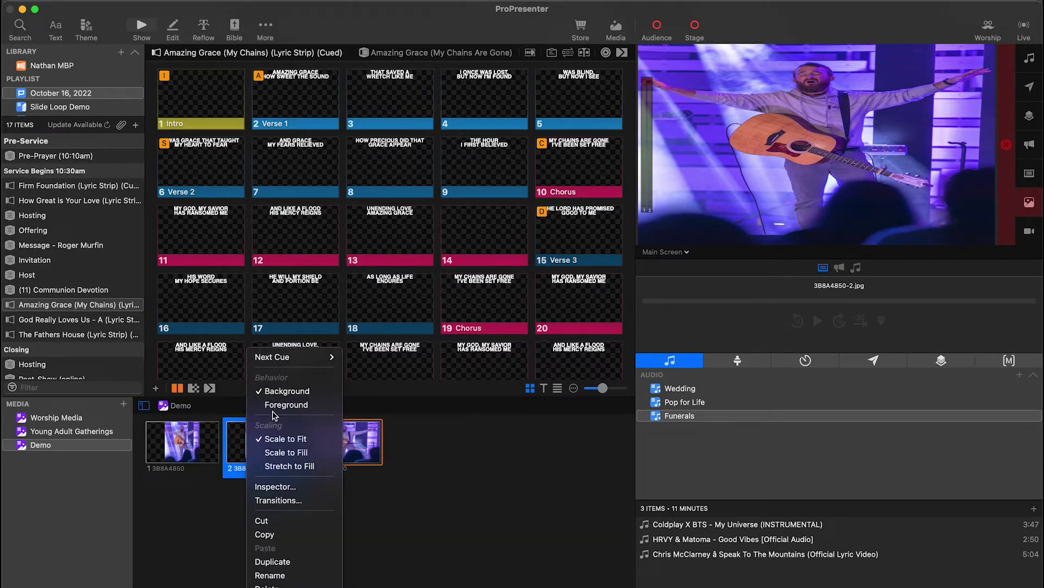
{"action": "left_click", "coordinate": [290, 453]}
{"action": "left_click", "coordinate": [276, 447]}
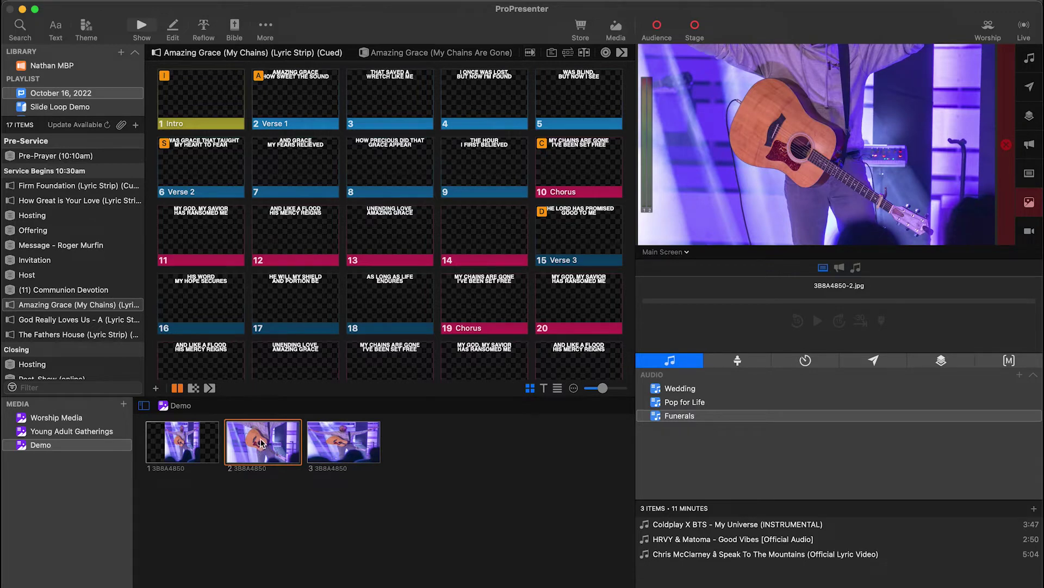
- Open the settings window of the second photo copy
{"action": "right_click", "coordinate": [262, 442]}
{"action": "left_click", "coordinate": [289, 484]}
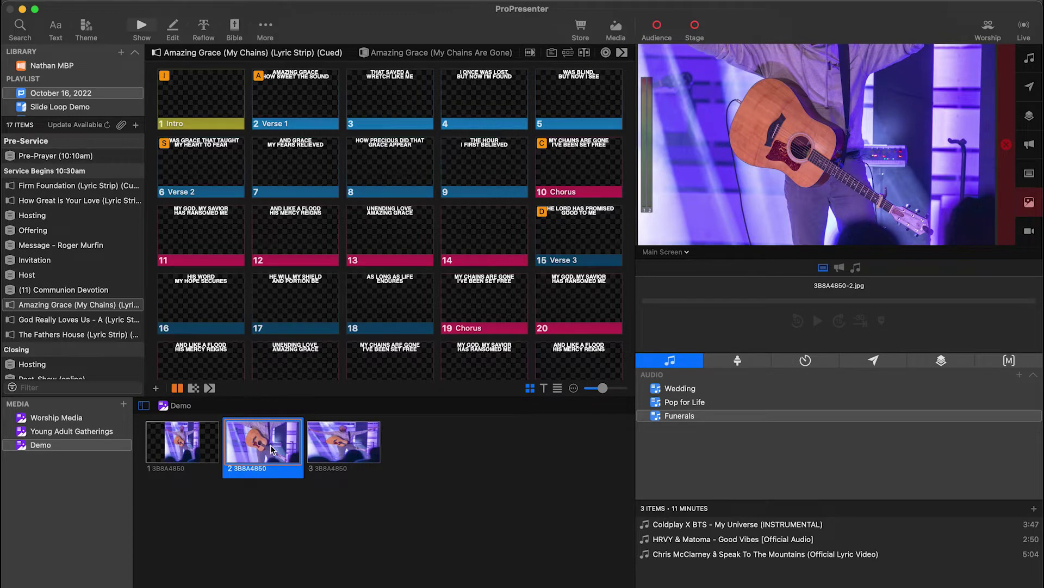
{"action": "double_click", "coordinate": [270, 448]}
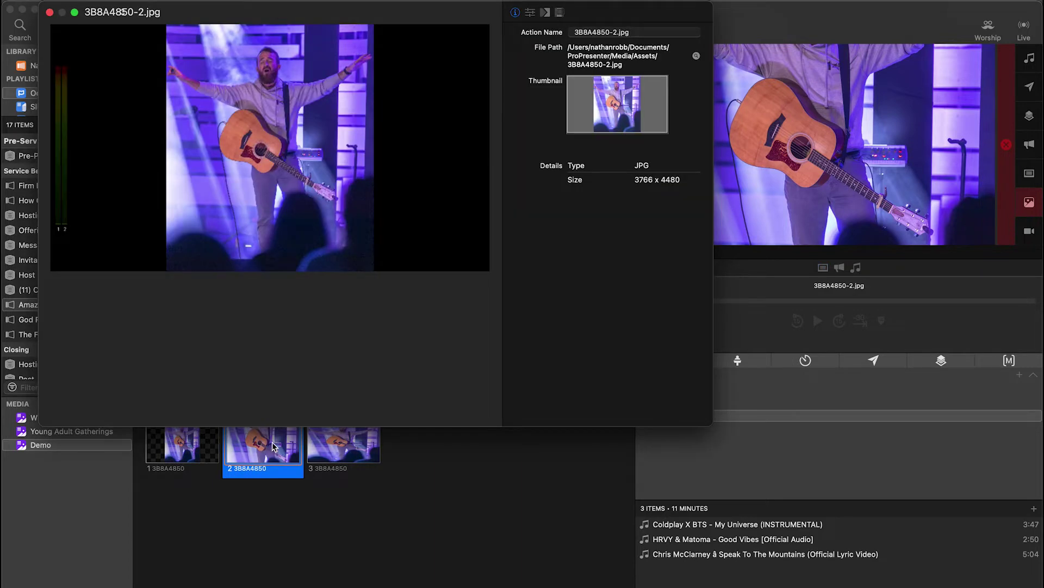
- Keep the copy at Scale to Fill and align it Top Center
{"action": "left_click", "coordinate": [530, 12]}
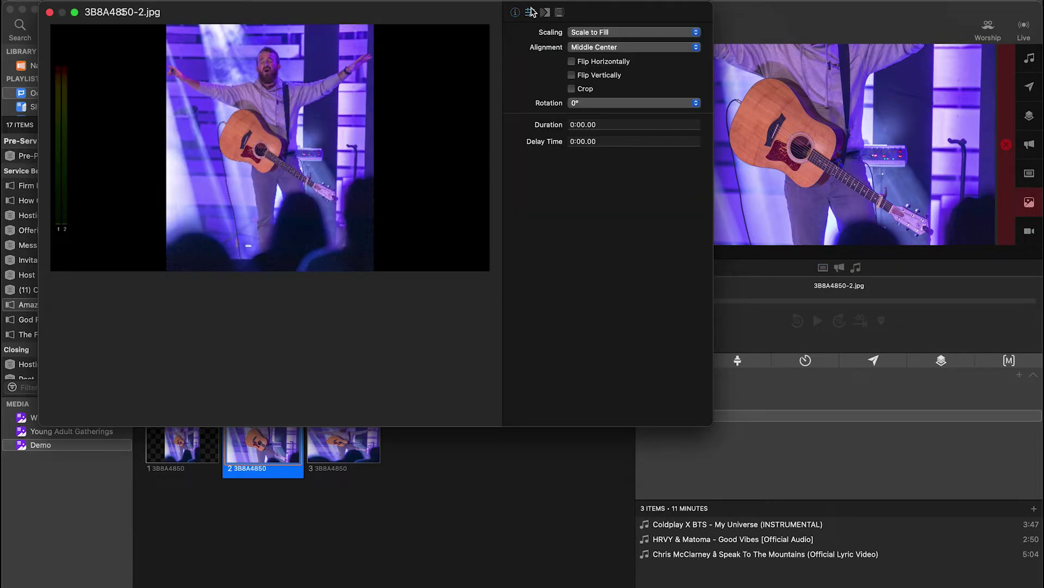
{"action": "left_click", "coordinate": [579, 34]}
{"action": "left_click", "coordinate": [558, 45]}
{"action": "left_click", "coordinate": [573, 49]}
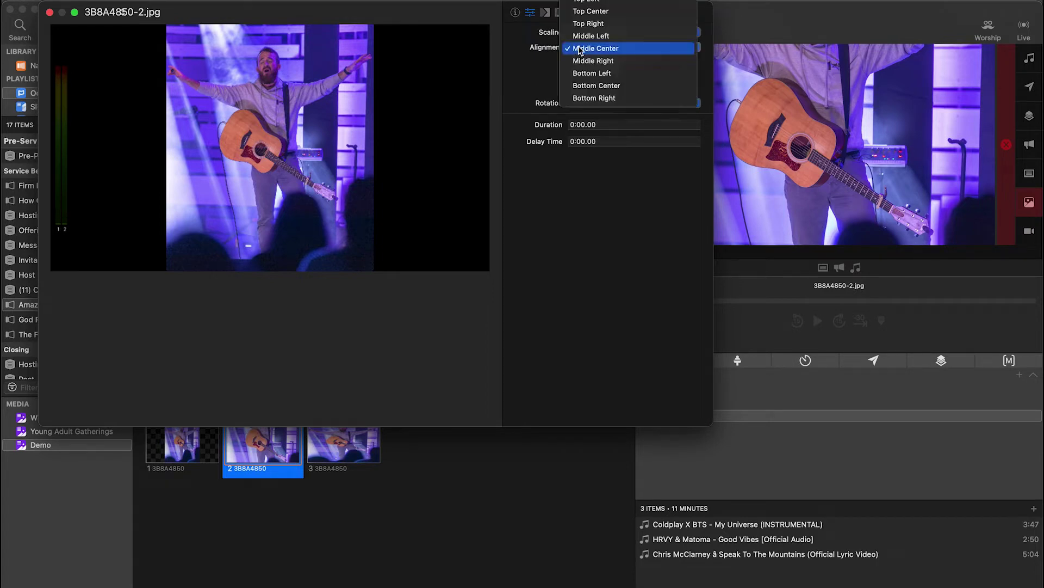
{"action": "left_click", "coordinate": [589, 12]}
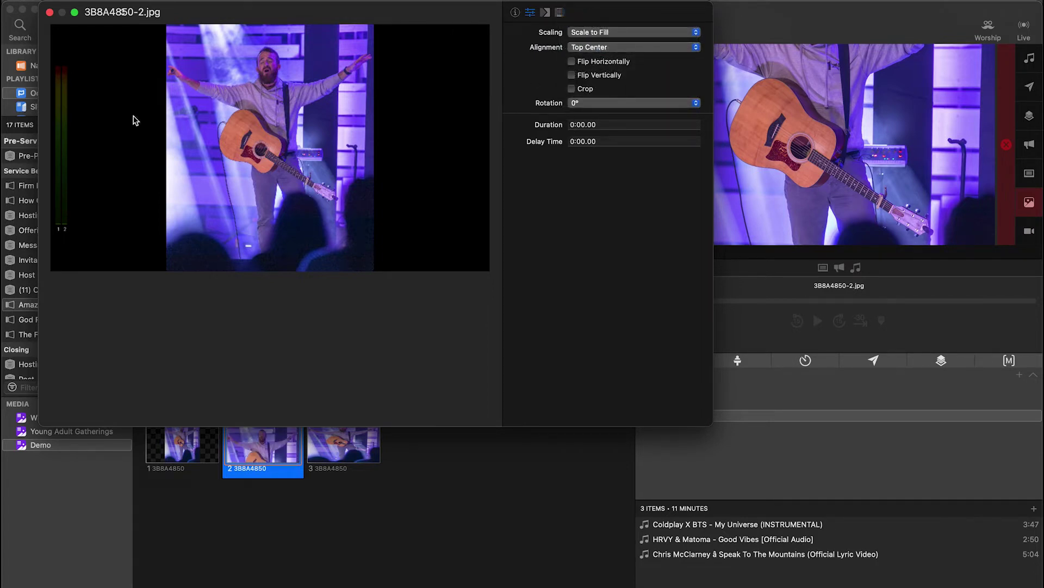
{"action": "key", "text": "super+w"}
- Enable Crop on the copy, trim 345 px off the top, and send it live
{"action": "left_click", "coordinate": [267, 449]}
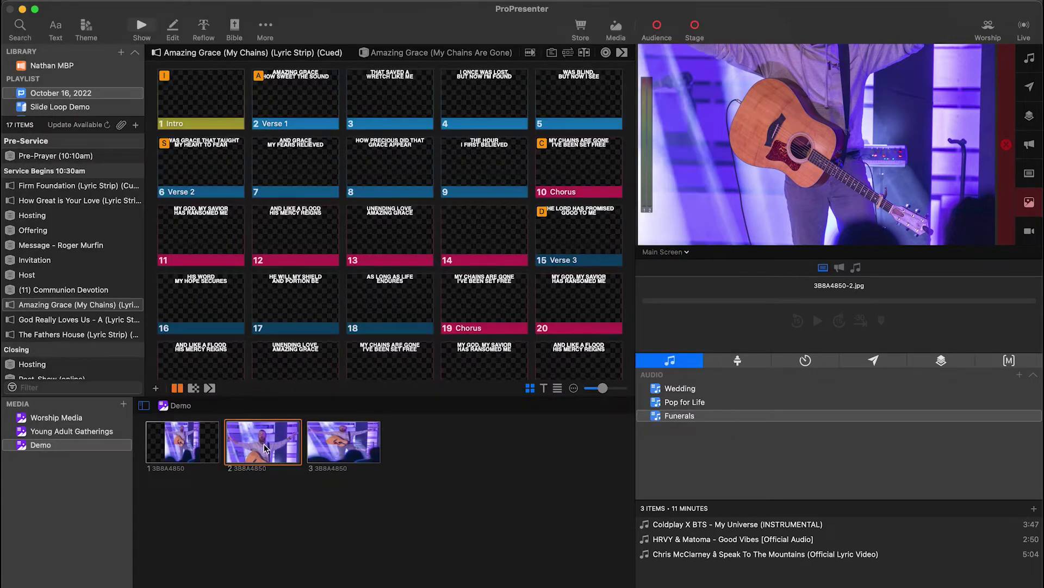
{"action": "right_click", "coordinate": [267, 449]}
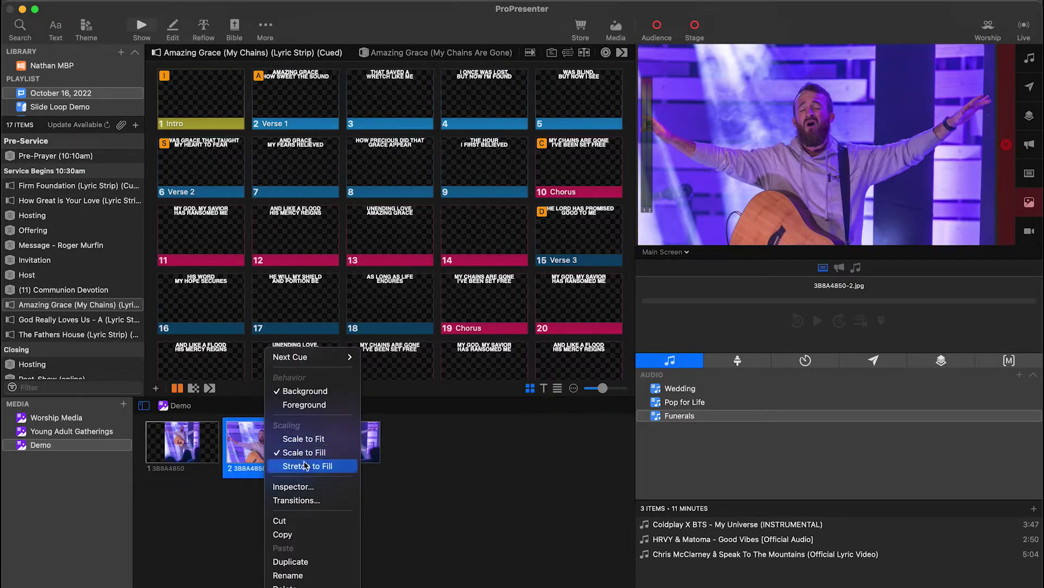
{"action": "left_click", "coordinate": [302, 488]}
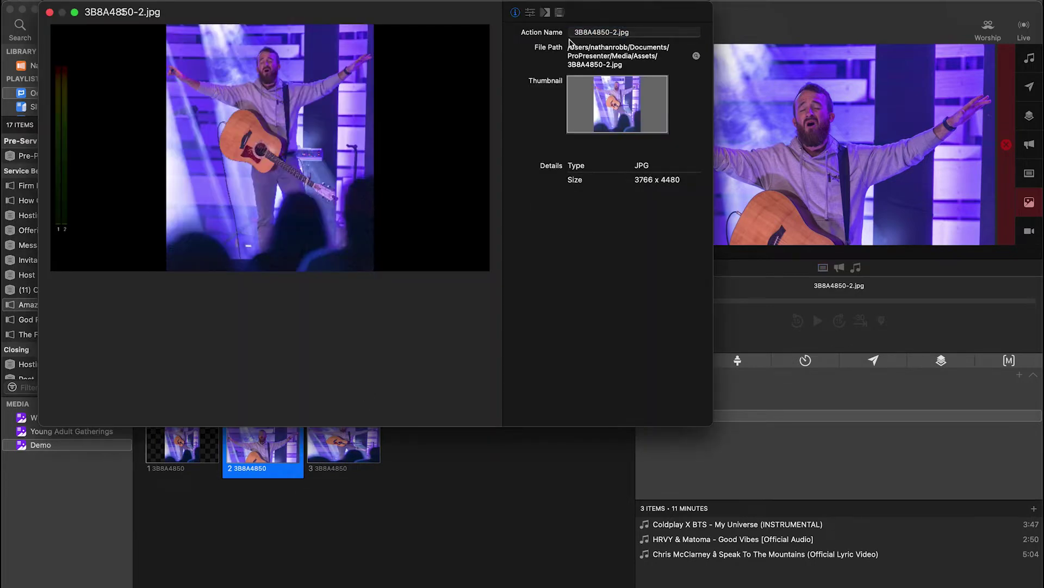
{"action": "left_click", "coordinate": [530, 13]}
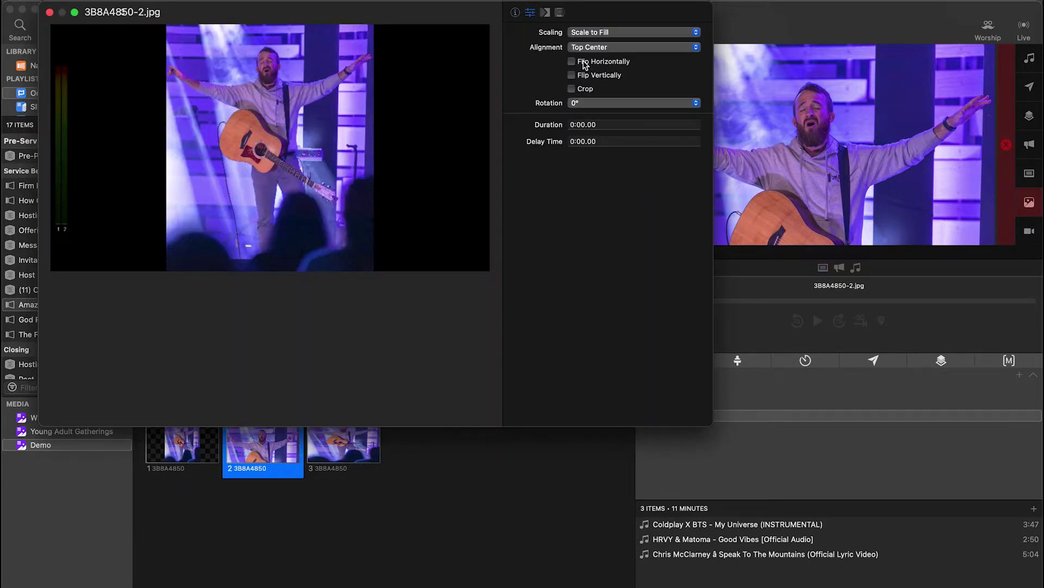
{"action": "left_click", "coordinate": [572, 88]}
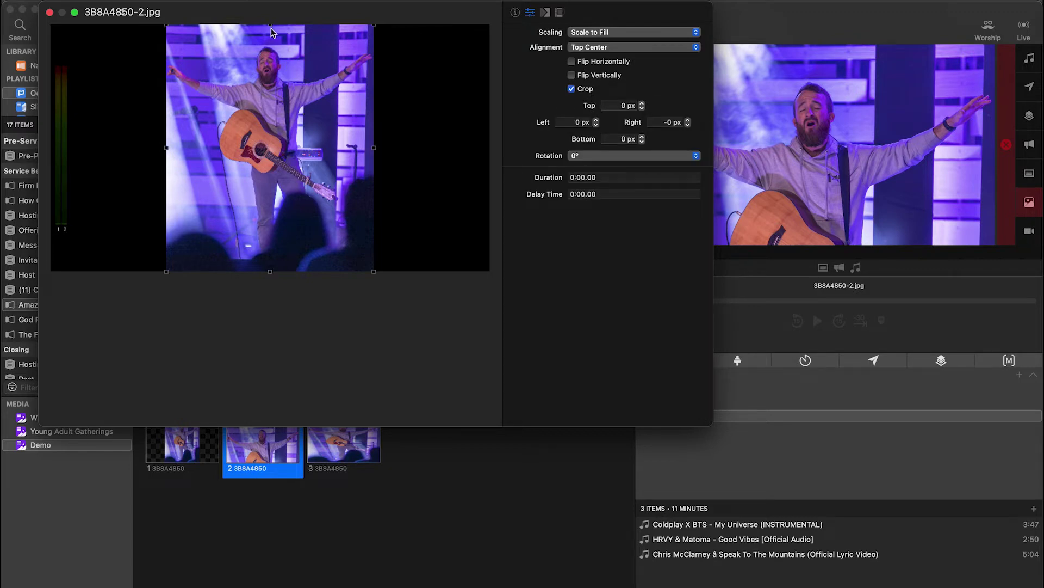
{"action": "left_click_drag", "start_coordinate": [271, 28], "coordinate": [271, 50]}
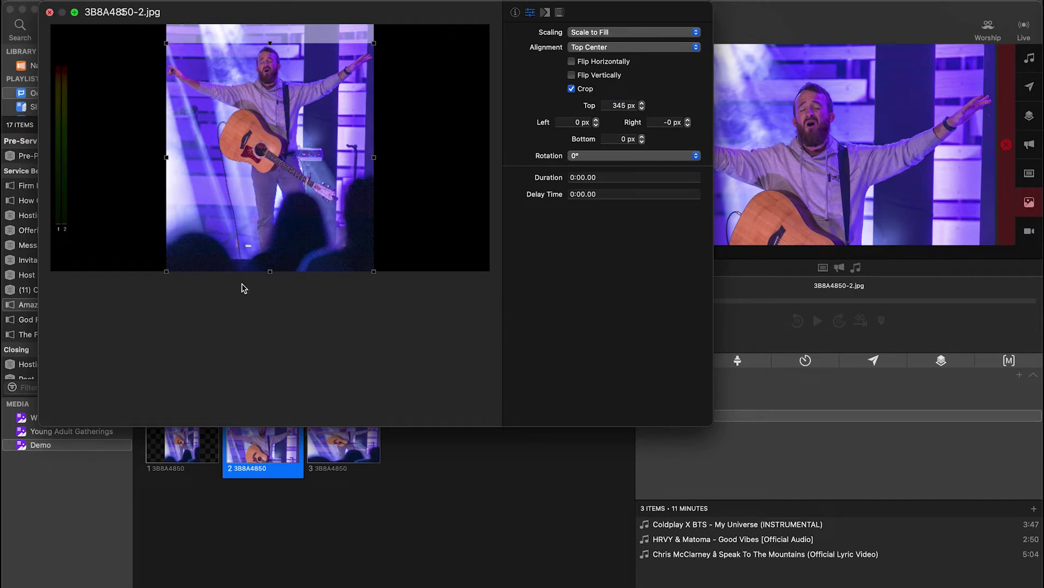
{"action": "key", "text": "Escape"}
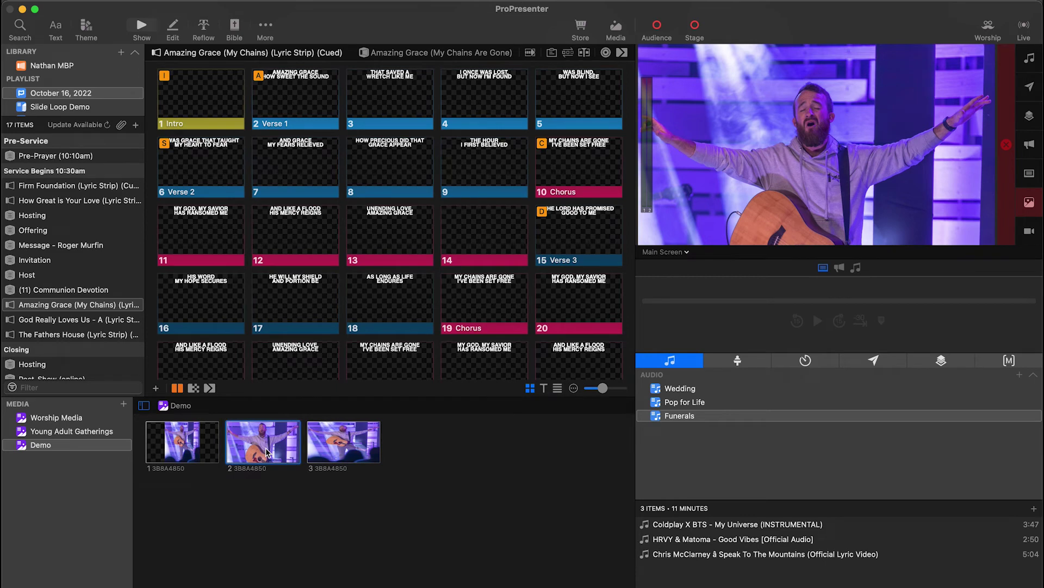
{"action": "left_click", "coordinate": [267, 451]}
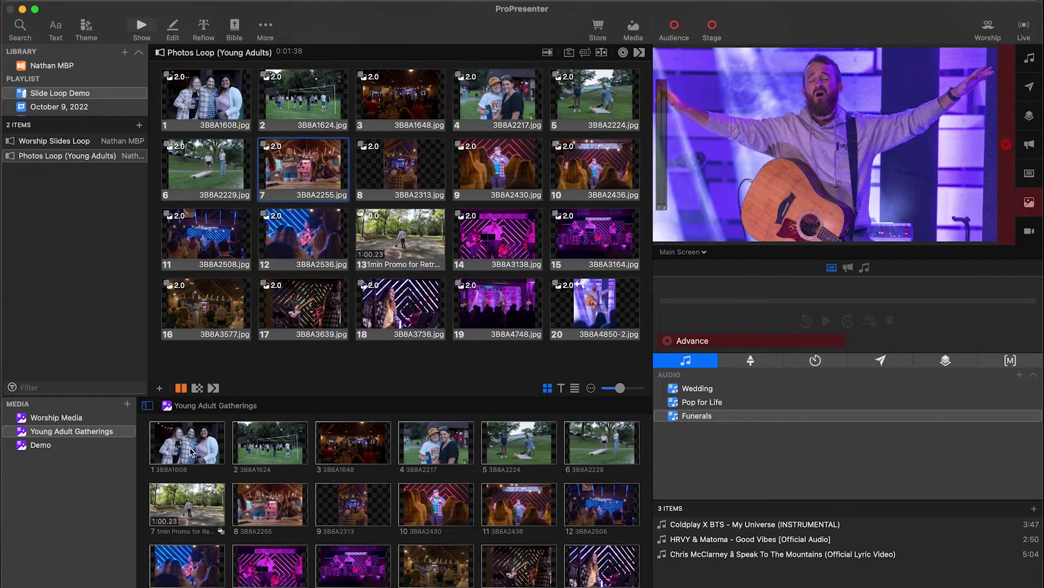
- Add a Gray Invert effect to photo 3B8A1608, then swap it for Picasso
{"action": "left_click", "coordinate": [191, 452]}
{"action": "right_click", "coordinate": [191, 452]}
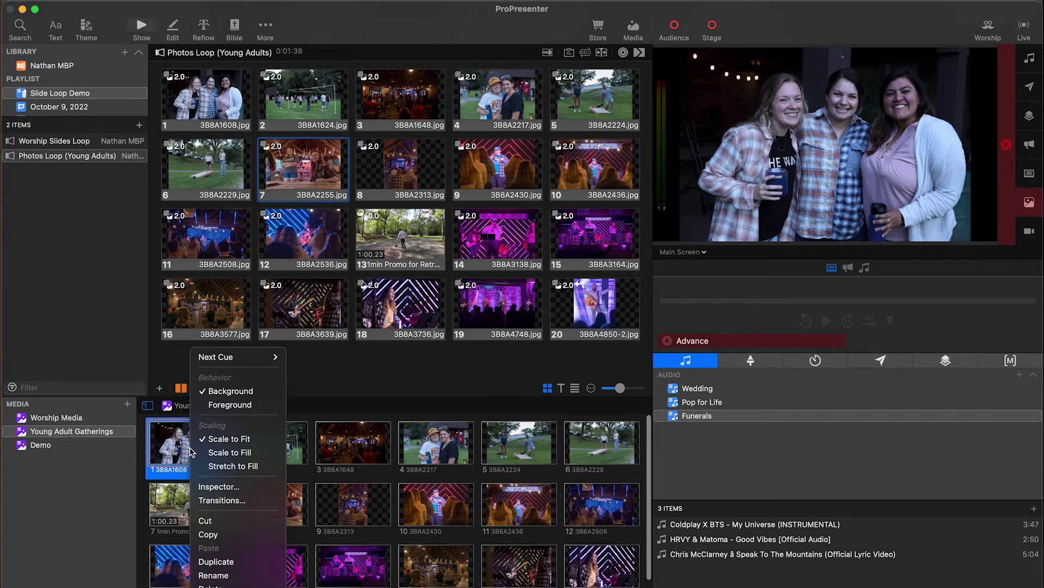
{"action": "left_click", "coordinate": [220, 487]}
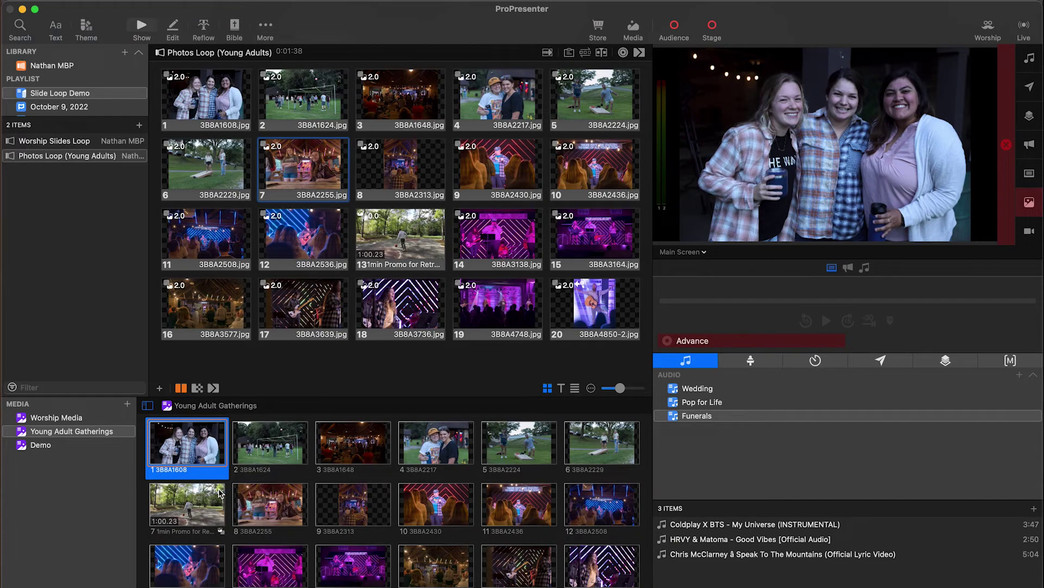
{"action": "left_click", "coordinate": [548, 21]}
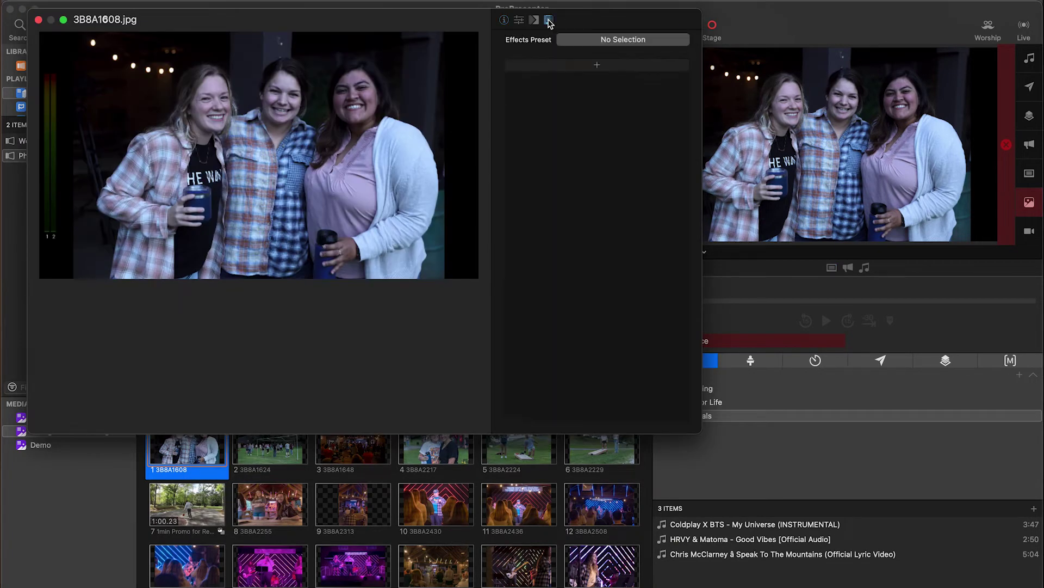
{"action": "left_click", "coordinate": [595, 64]}
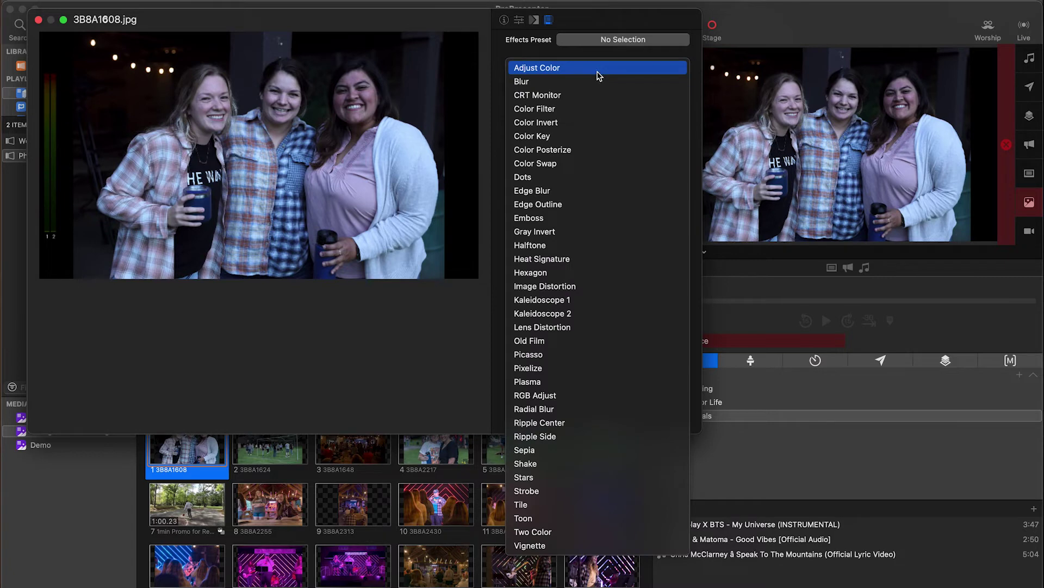
{"action": "left_click", "coordinate": [585, 231]}
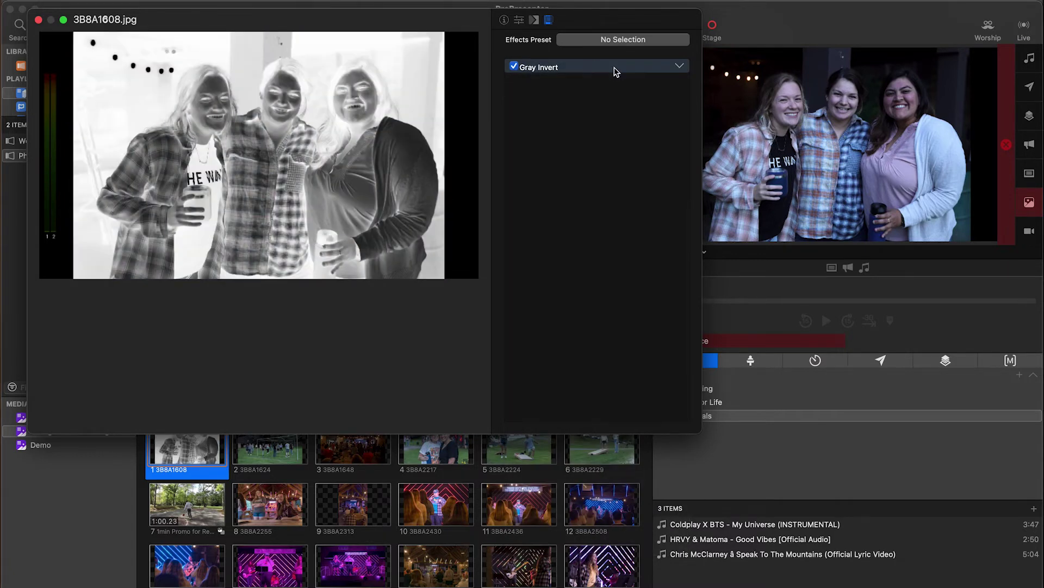
{"action": "left_click", "coordinate": [680, 67]}
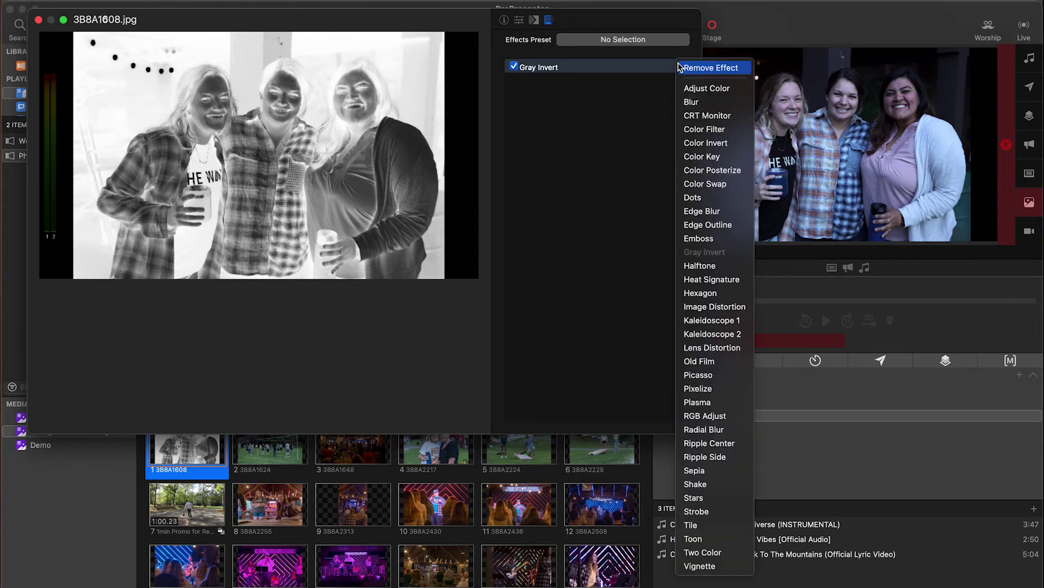
{"action": "left_click", "coordinate": [700, 376]}
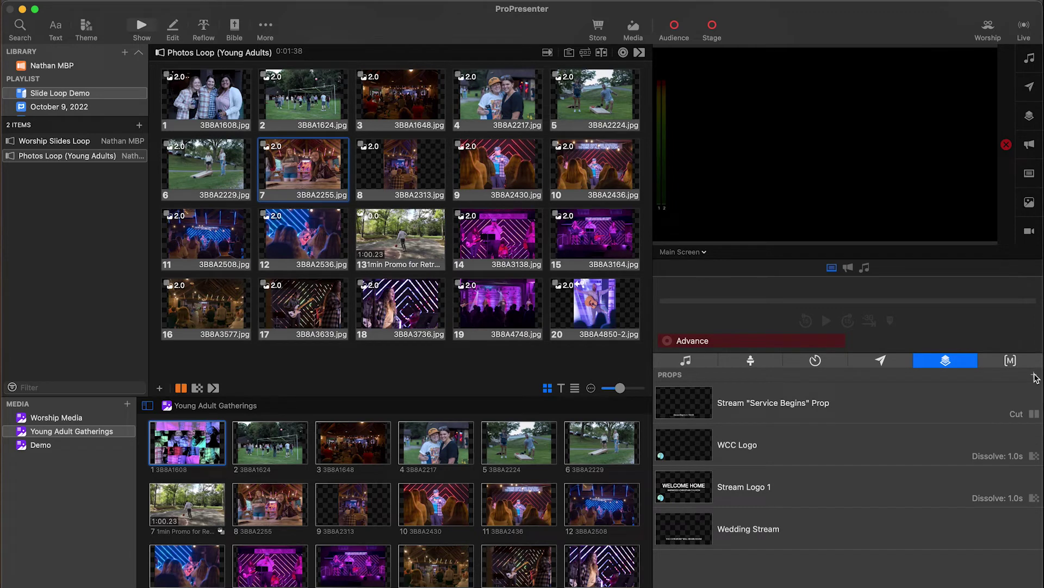
- Add a prop named 'New Demo Prop' and open it in the prop editor
{"action": "left_click", "coordinate": [1034, 376]}
{"action": "type", "text": "New Demo Prop"}
{"action": "key", "text": "Return"}
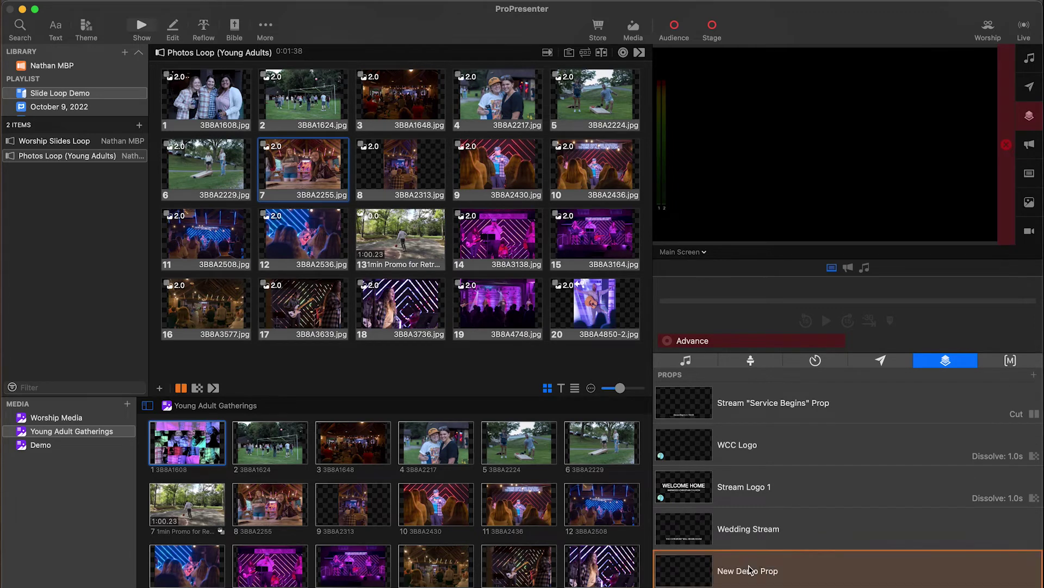
{"action": "right_click", "coordinate": [752, 569]}
{"action": "left_click", "coordinate": [767, 514]}
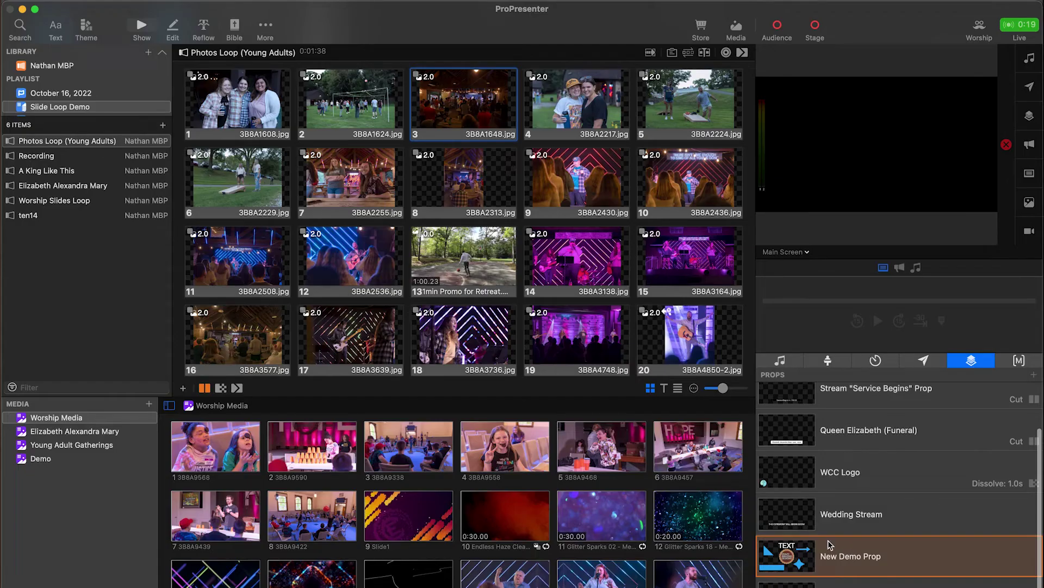
- Trigger slide 1 (photo 3B8A1608) of Photos Loop (Young Adults) so its Advance timer runs
{"action": "left_click", "coordinate": [251, 113]}
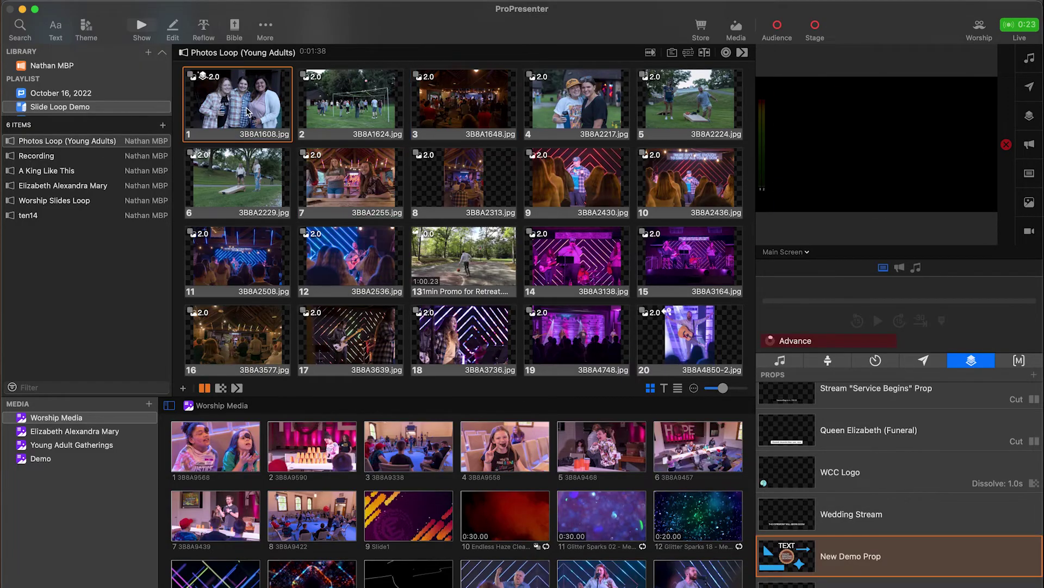